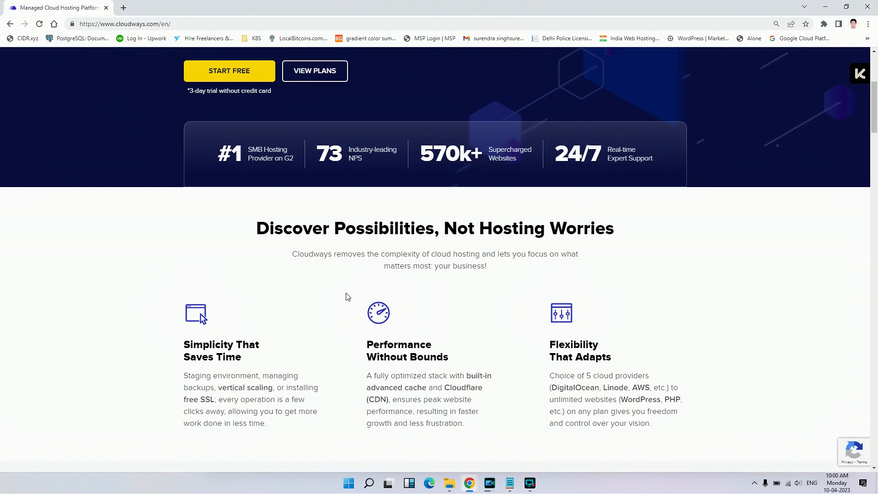
Open the Cloudways hosting plans and compare the monthly pricing for Vultr, Linode and DigitalOcean servers
scroll(346, 293, "up", 1)
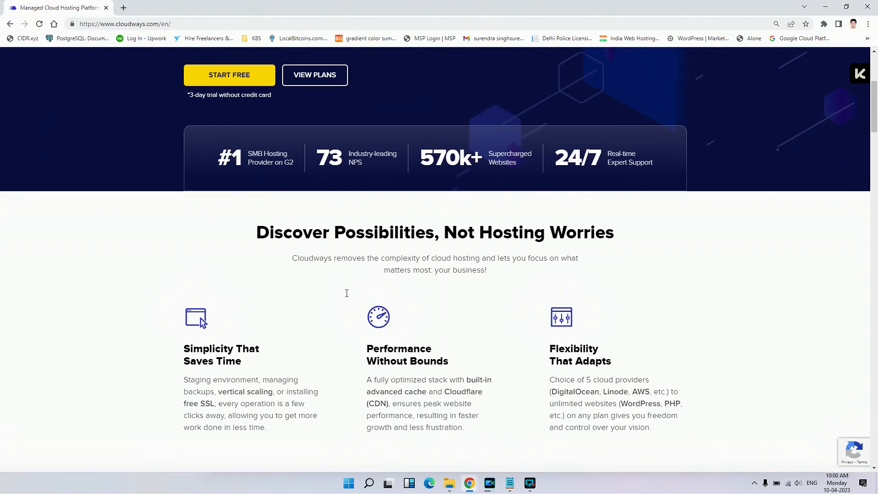
scroll(346, 293, "up", 2)
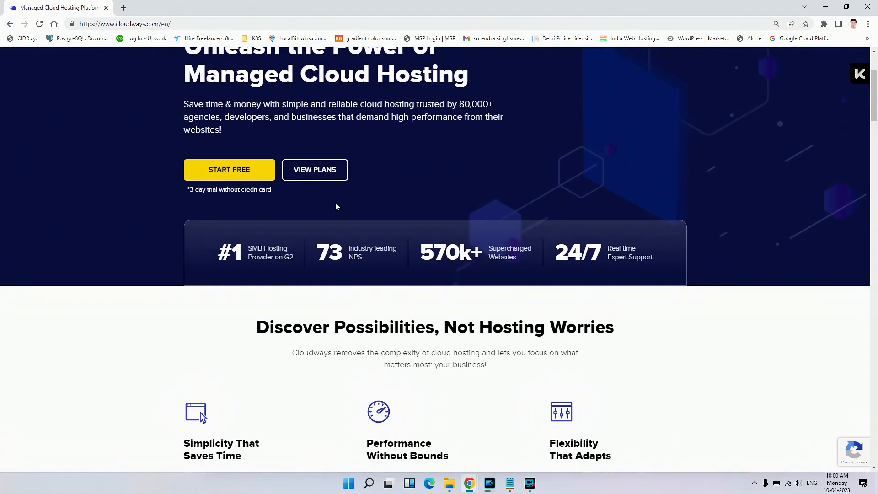
left_click(322, 171)
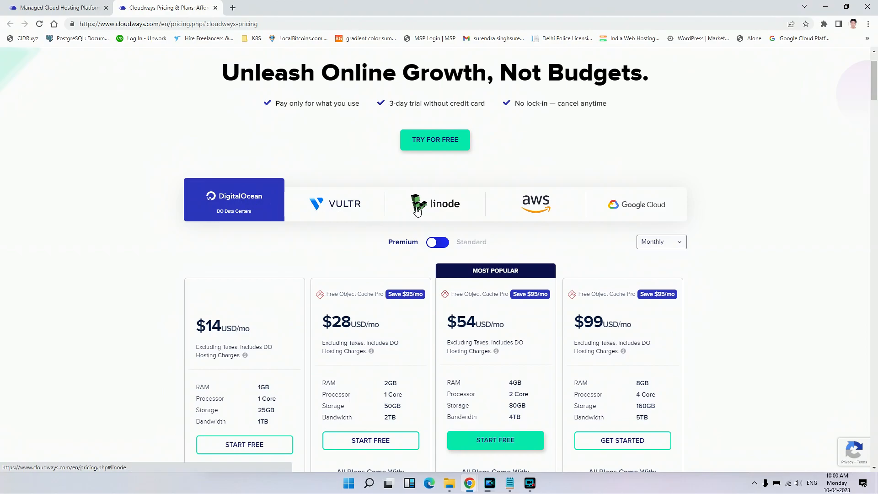
left_click(329, 205)
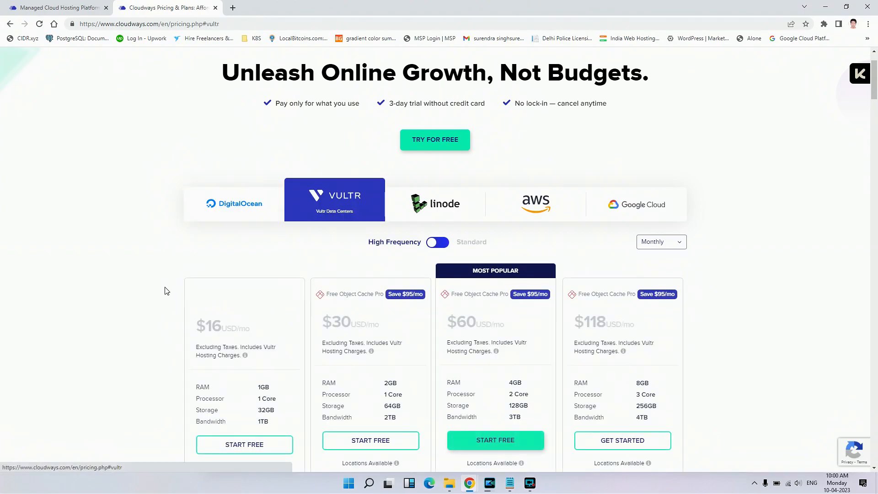
left_click(428, 218)
scroll(327, 242, "down", 5)
scroll(327, 242, "up", 4)
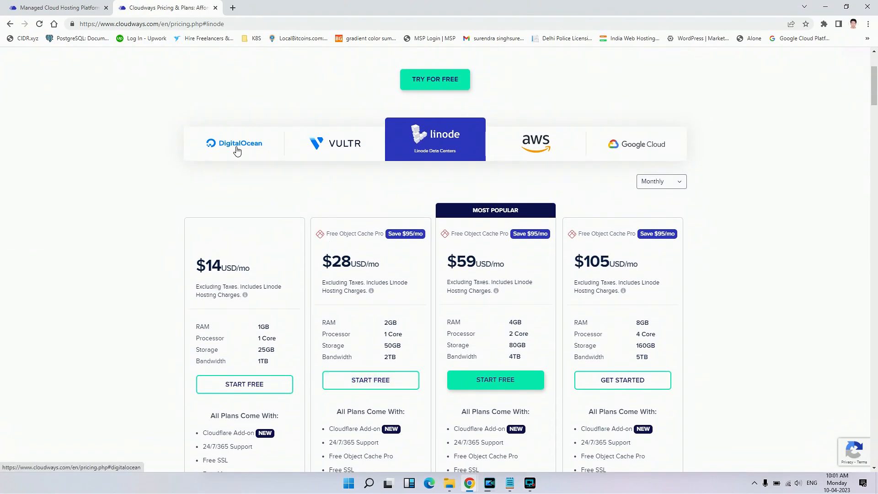
left_click(238, 145)
scroll(165, 358, "down", 5)
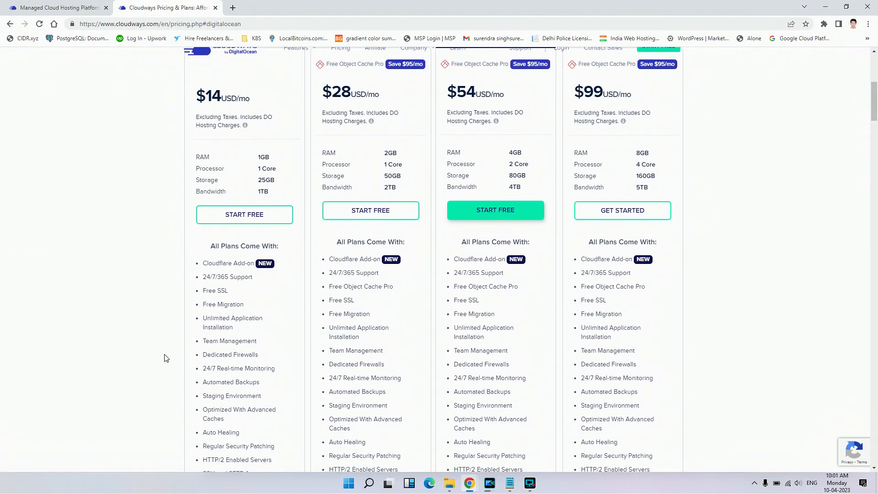
scroll(166, 358, "down", 3)
scroll(166, 358, "up", 9)
scroll(165, 358, "up", 1)
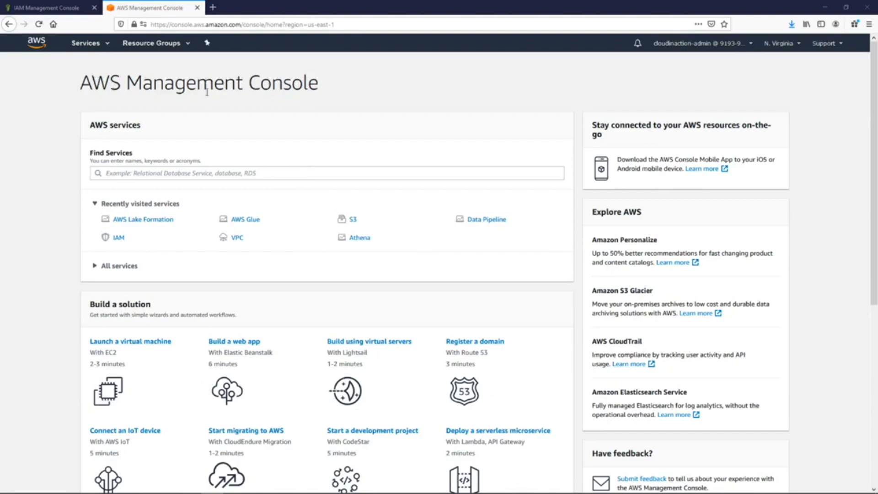
Find the AWS Lake Formation service from the AWS Management Console, open it and read its welcome message
left_click(169, 172)
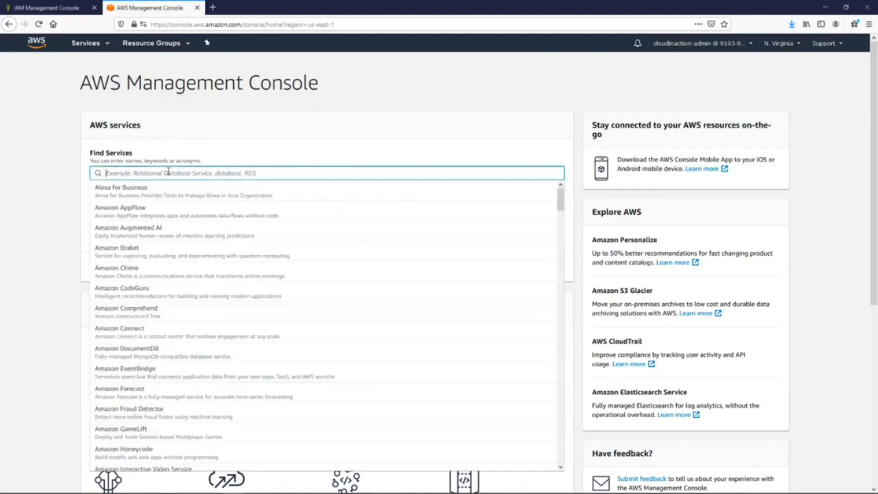
type("lake for")
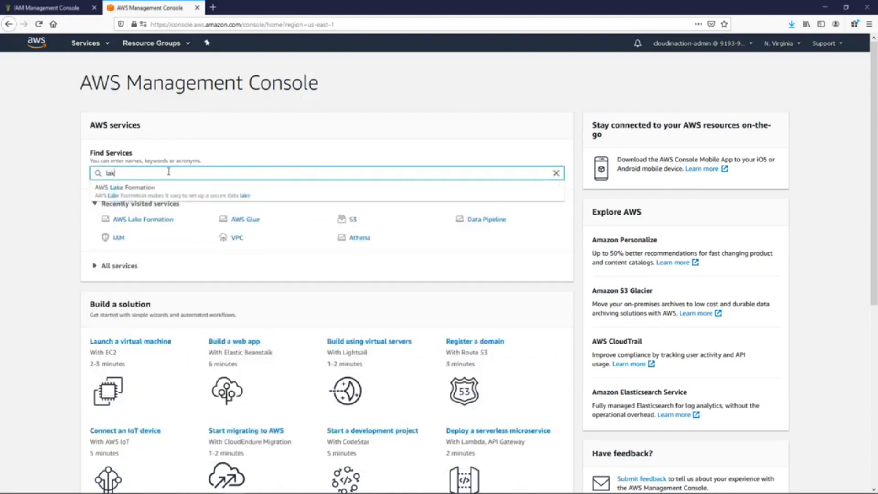
left_click(146, 191)
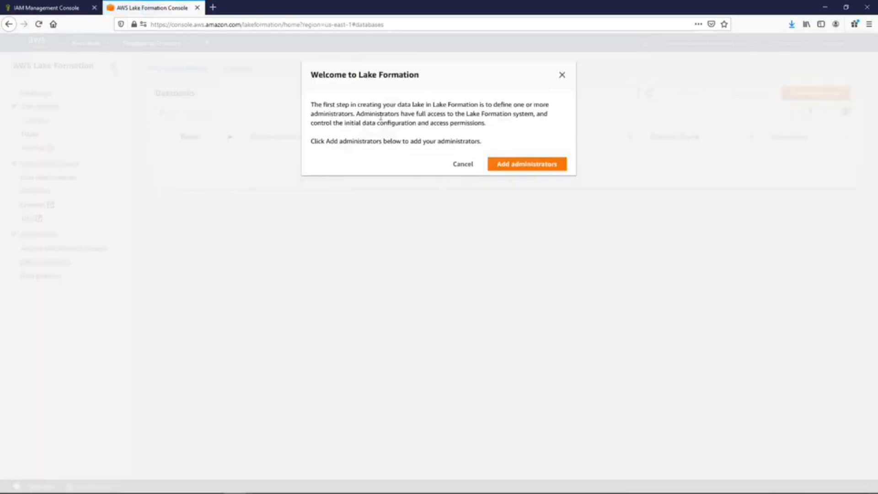
left_click_drag(357, 104, 429, 105)
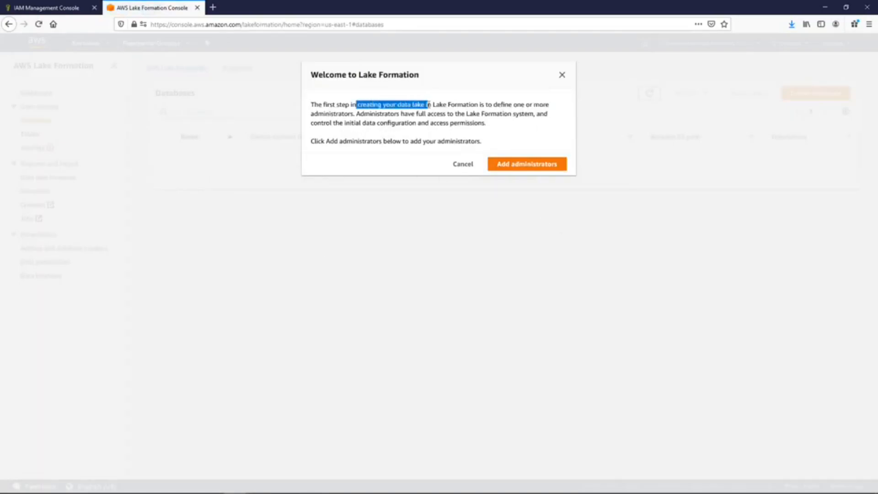
left_click(385, 120)
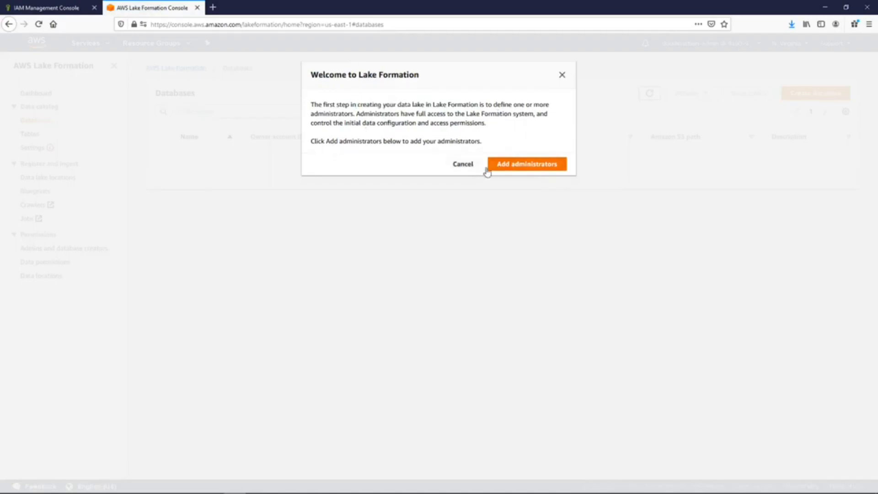
Add the IAM user cloudinaction-admin as a data lake administrator and save the administrator list
left_click(503, 169)
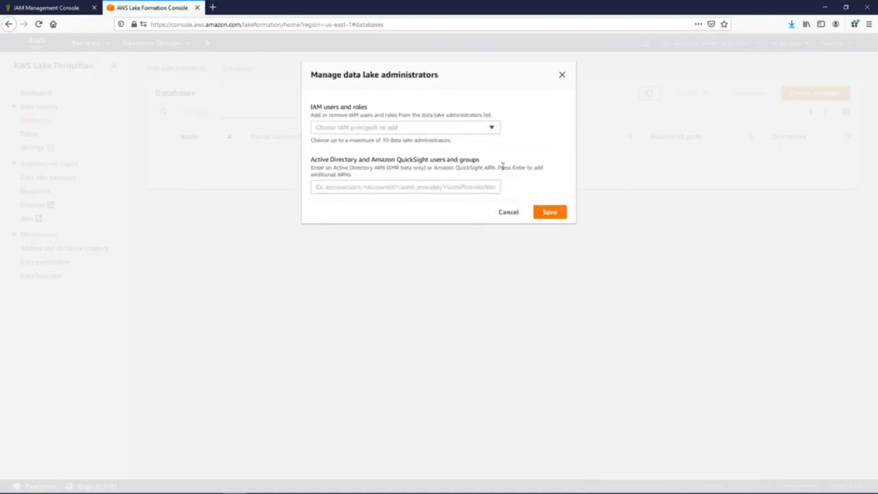
left_click(421, 130)
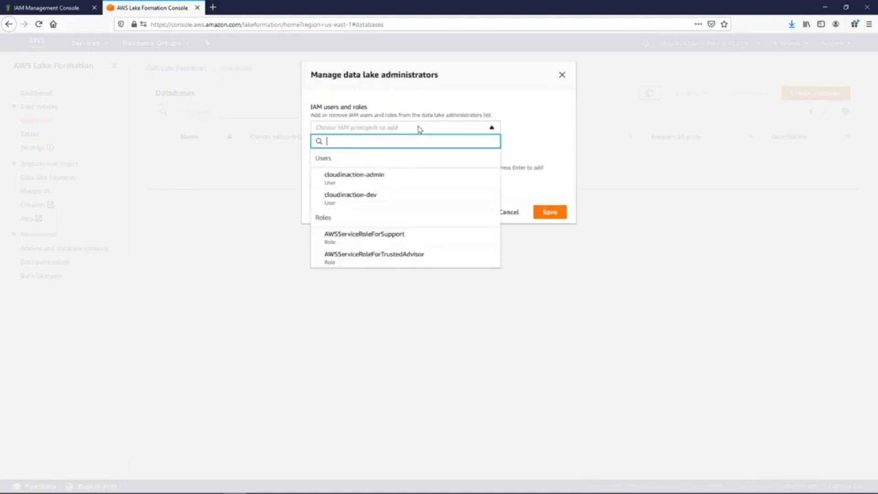
left_click(365, 182)
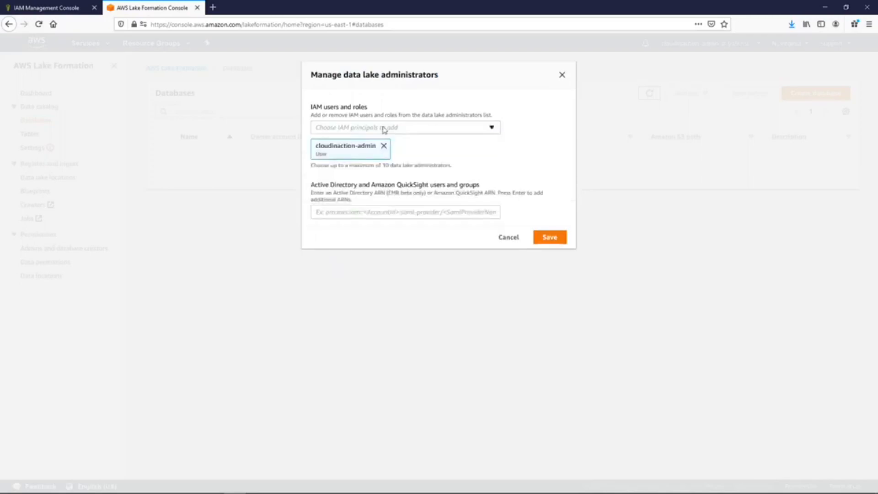
left_click(383, 130)
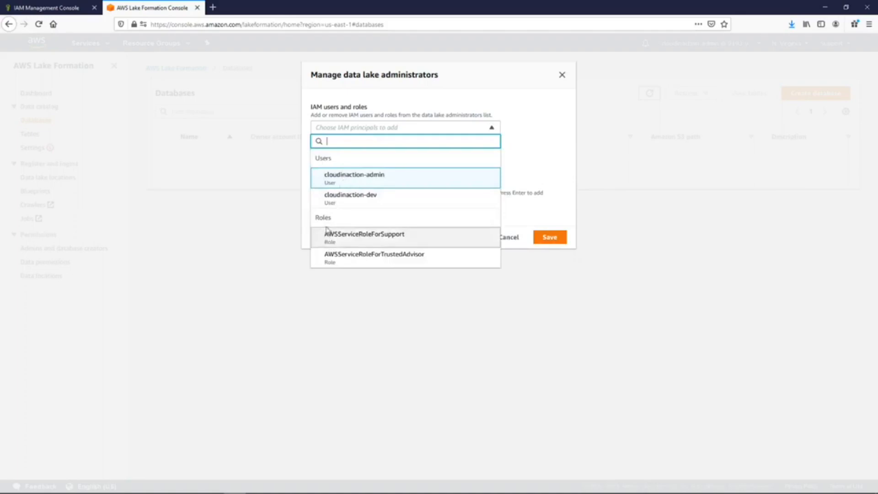
left_click(354, 183)
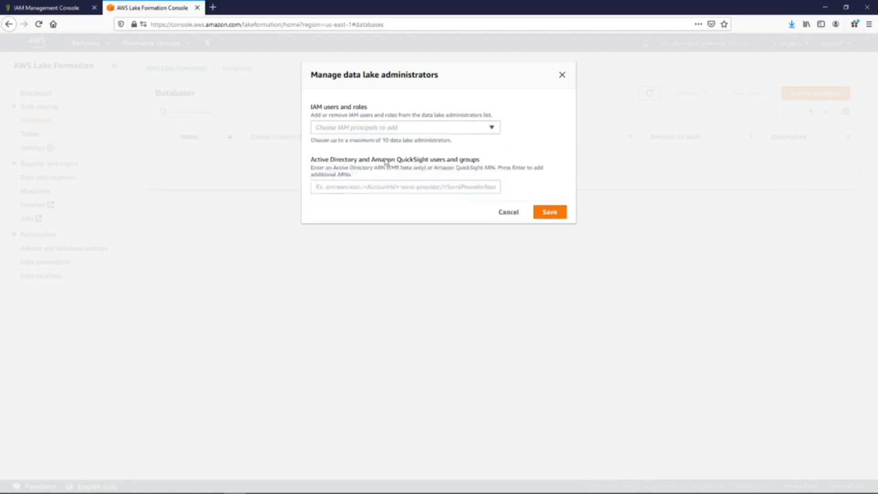
left_click(389, 129)
left_click(360, 179)
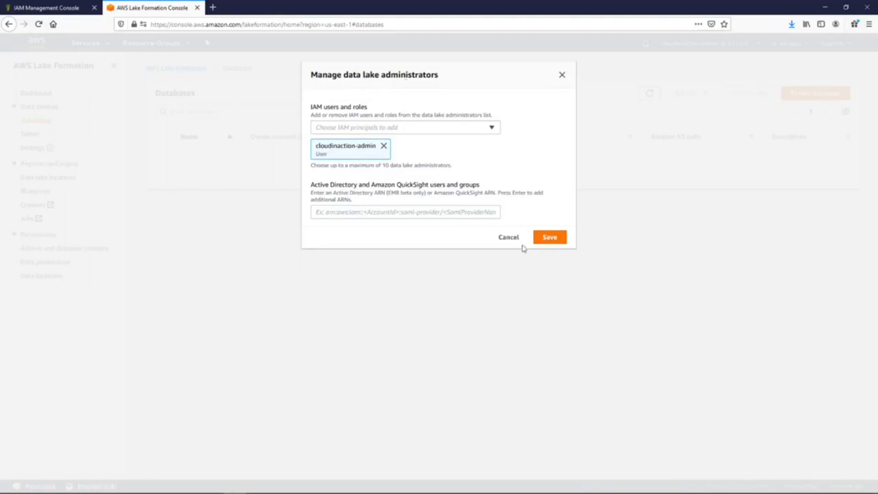
left_click(551, 239)
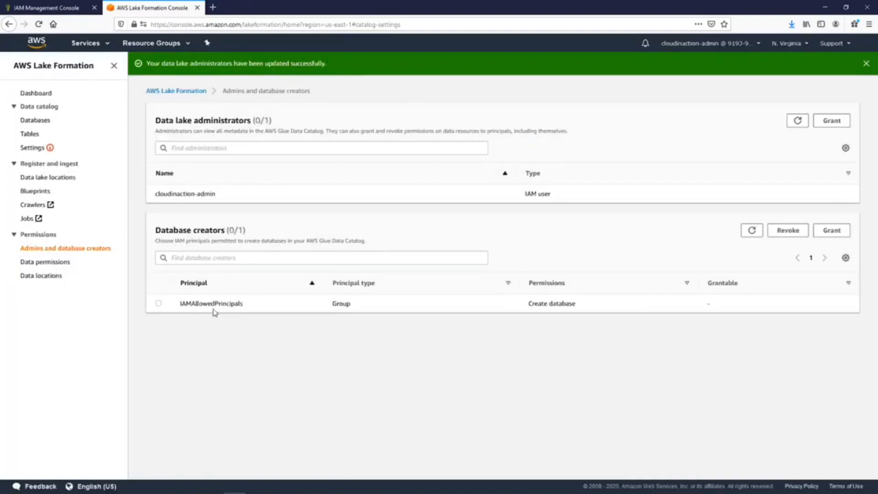
Grant cloudinaction-admin the Create database permission as a database creator, both as catalog and as grantable permission
left_click_drag(174, 120, 255, 121)
left_click_drag(161, 230, 228, 229)
left_click(189, 226)
left_click(830, 230)
left_click(376, 137)
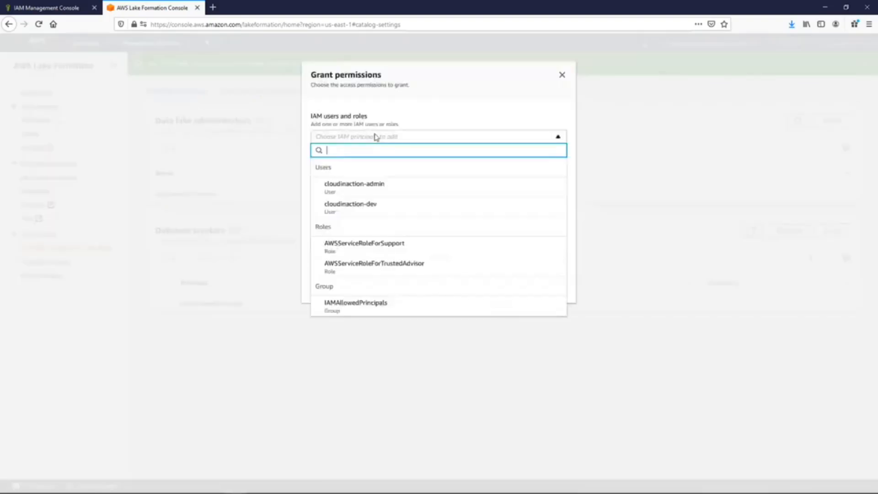
left_click(347, 198)
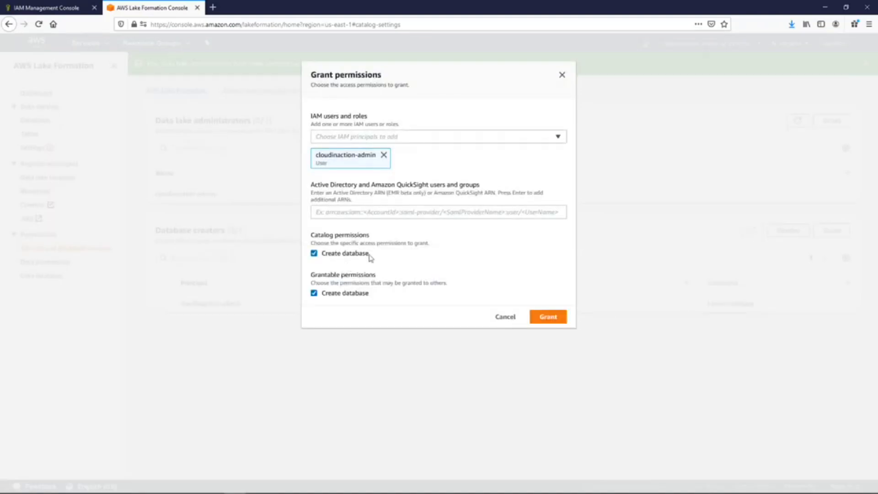
left_click(556, 318)
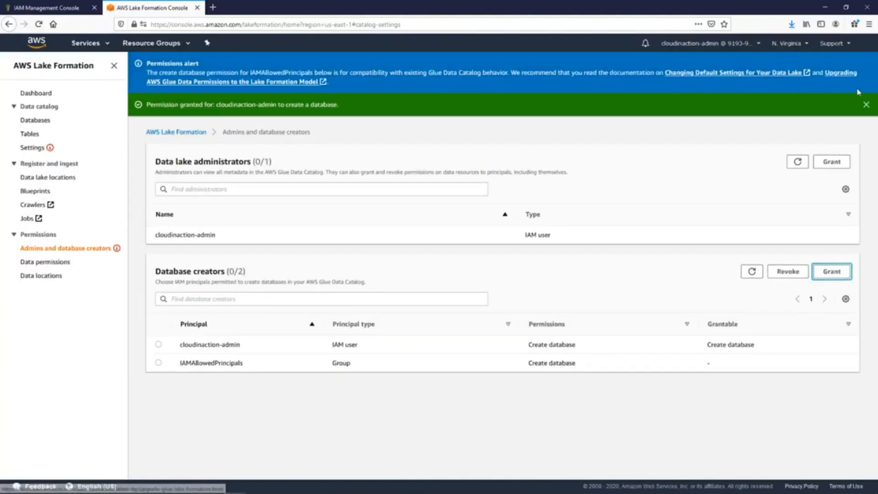
left_click(866, 105)
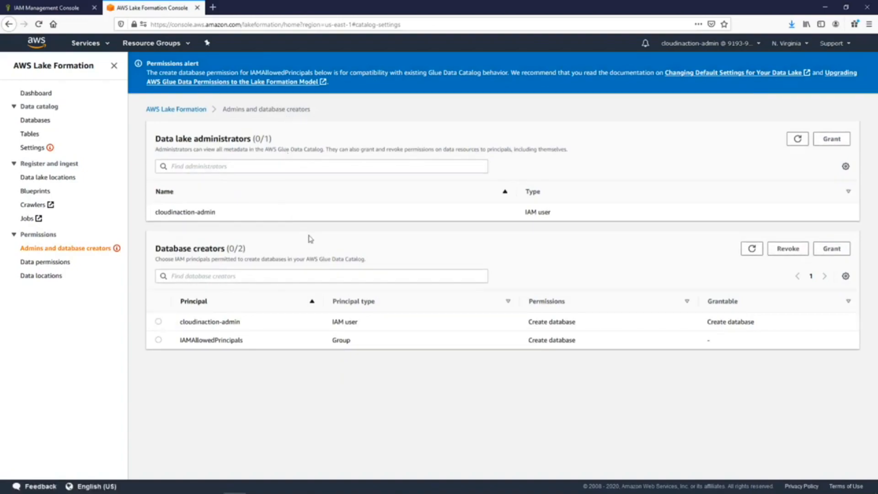
Turn off IAM-only access control for new databases and for new tables in the data catalog settings, and save
left_click(28, 151)
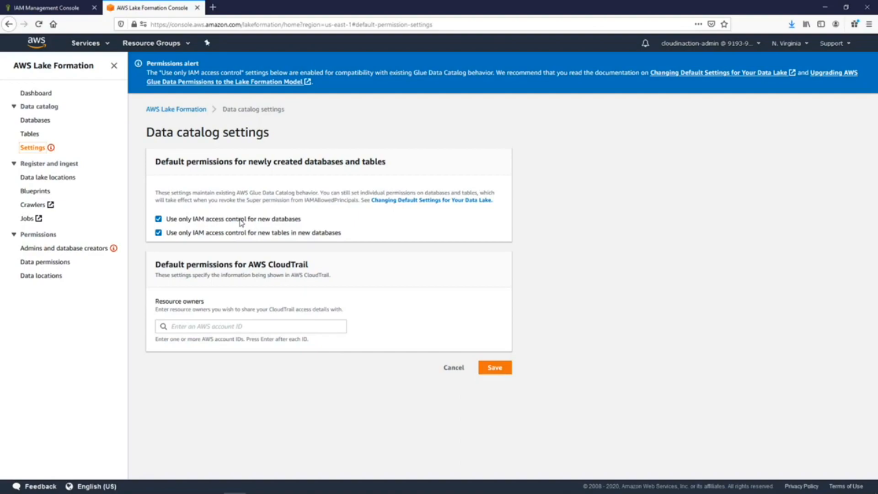
left_click(202, 222)
left_click(210, 233)
left_click(498, 372)
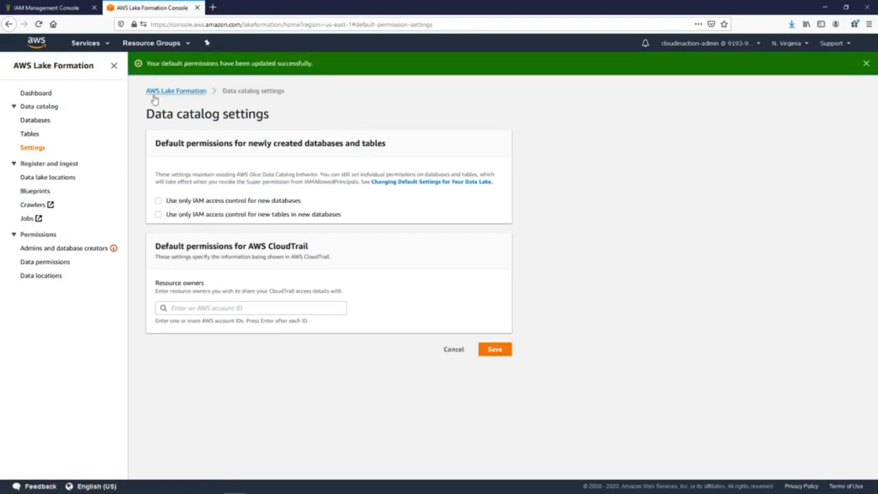
Review the permissions alert about IAMAllowedPrincipals on the admins and database creators page
left_click(63, 250)
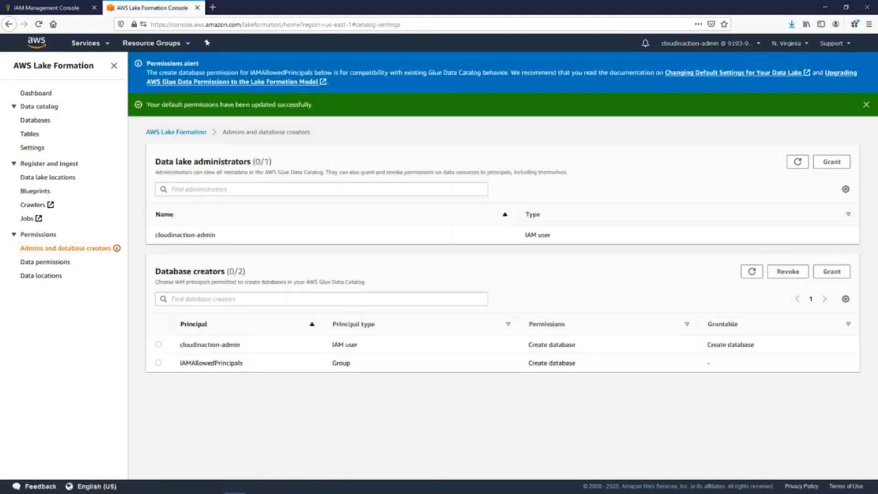
left_click(866, 104)
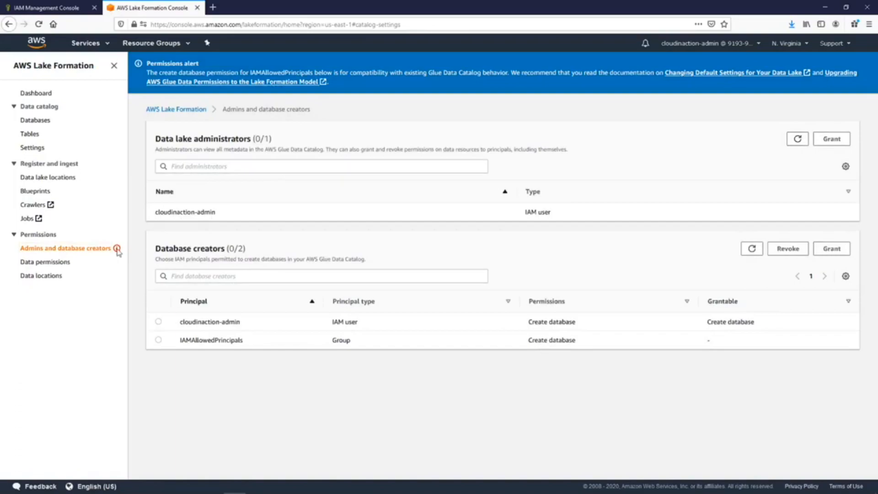
left_click_drag(201, 72, 270, 72)
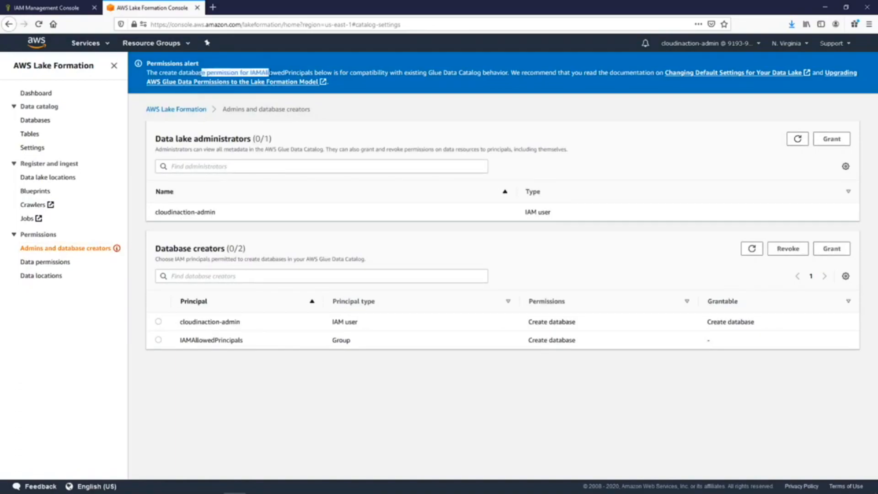
left_click_drag(270, 73, 591, 68)
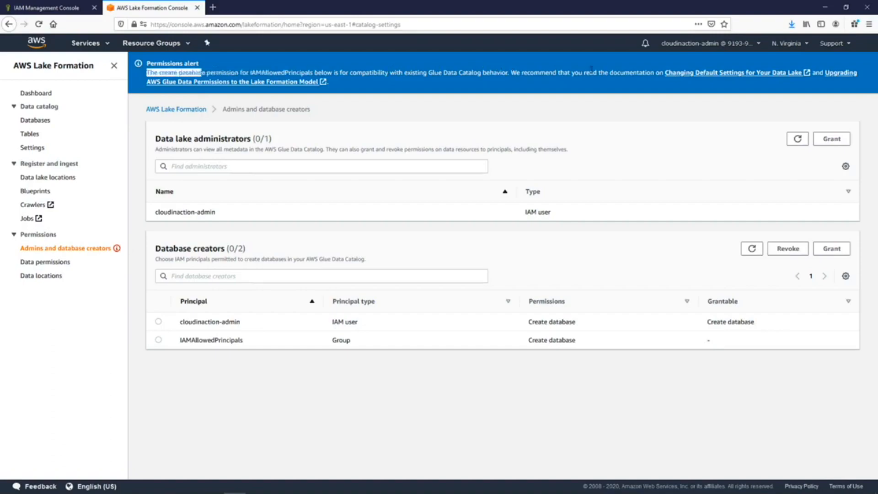
left_click(215, 68)
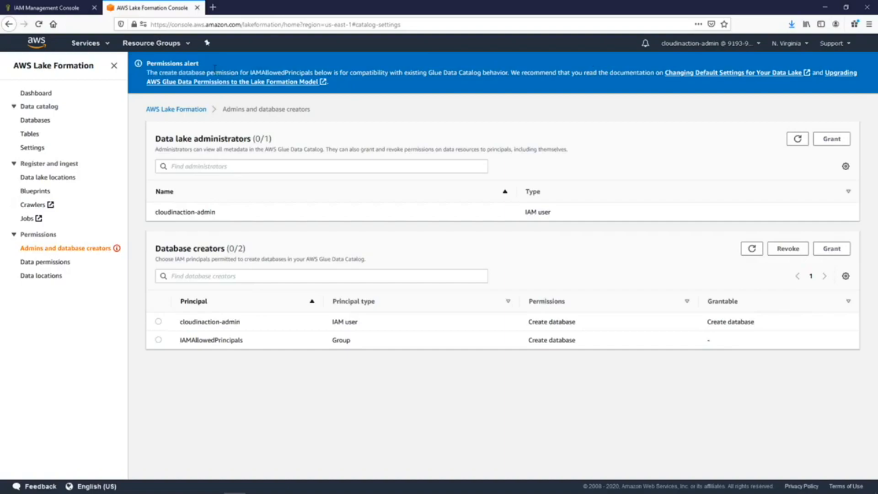
View the data catalog's databases and tables lists and the data lake setup stages on the Lake Formation dashboard
left_click(44, 121)
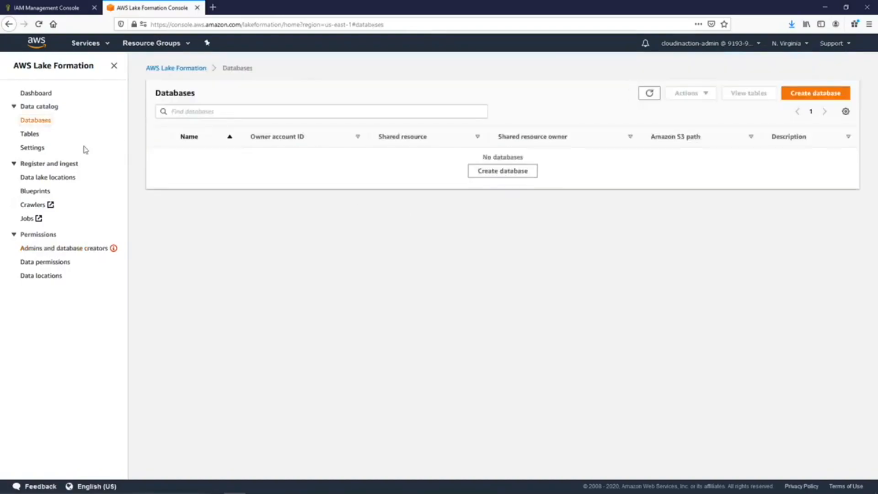
left_click(30, 134)
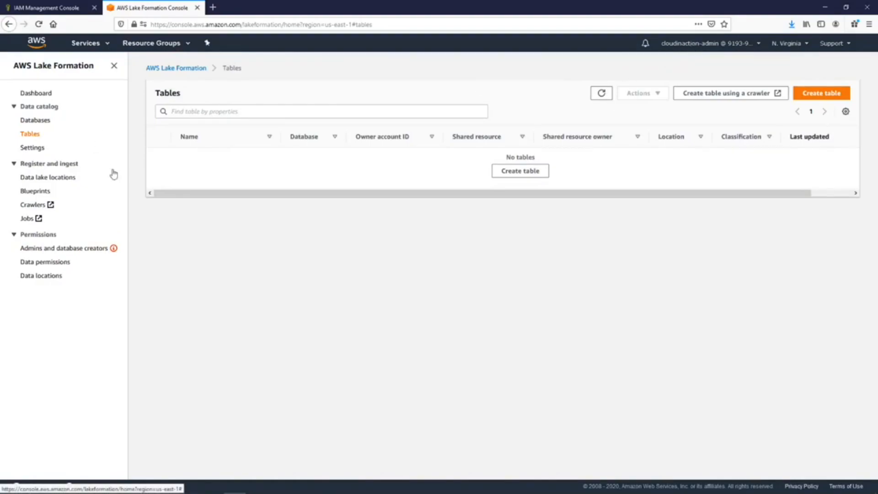
left_click(51, 96)
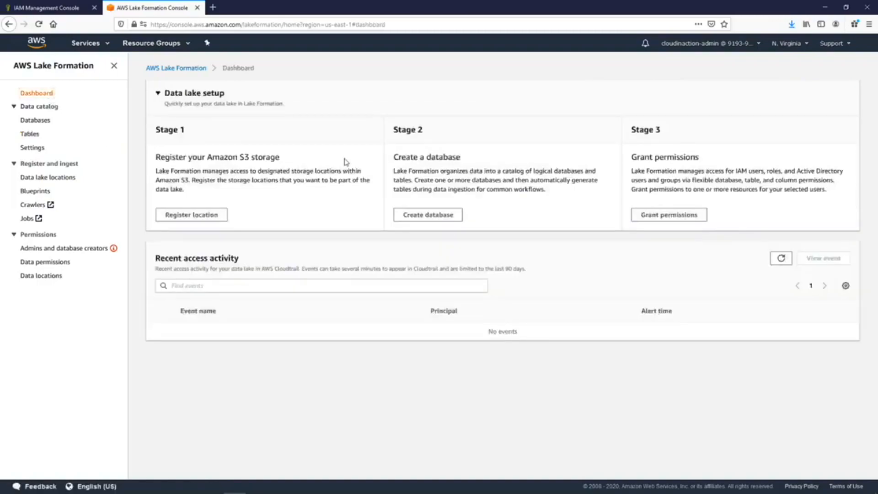